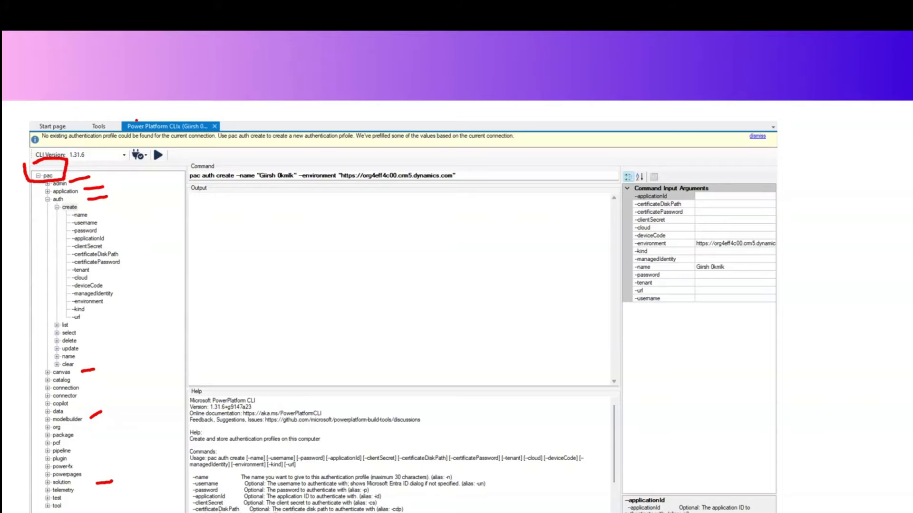
mouse_move(80, 140)
left_mouse_down()
mouse_move(59, 138)
mouse_move(109, 168)
mouse_move(71, 115)
mouse_move(71, 137)
left_mouse_up()
mouse_move(188, 49)
left_mouse_down()
mouse_move(114, 125)
mouse_move(128, 120)
left_mouse_up()
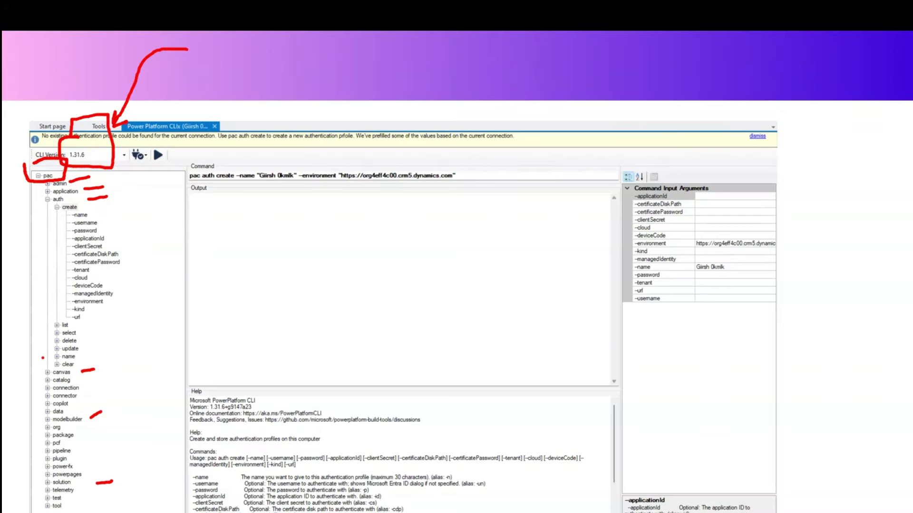
mouse_move(43, 347)
left_mouse_down()
mouse_move(41, 469)
mouse_move(112, 409)
mouse_move(60, 320)
mouse_move(31, 342)
left_mouse_up()
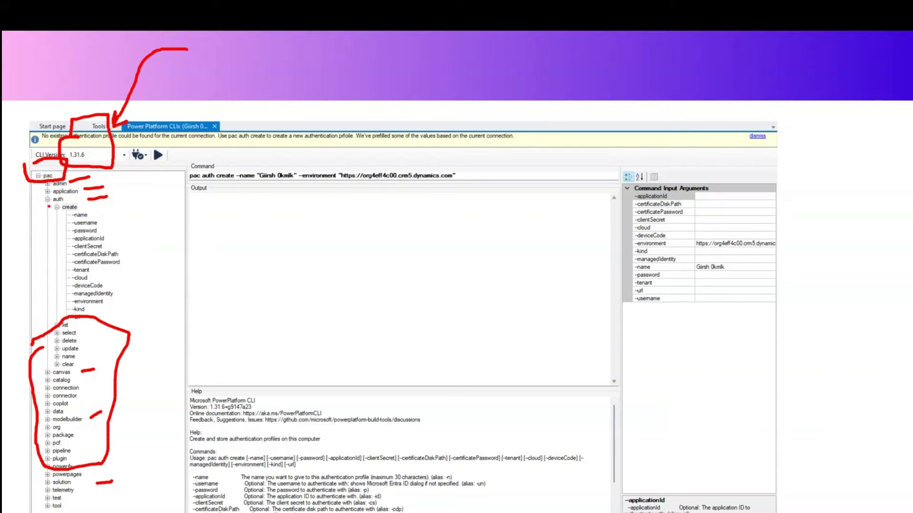
mouse_move(194, 157)
left_mouse_down()
mouse_move(169, 203)
mouse_move(440, 195)
mouse_move(483, 147)
mouse_move(176, 162)
left_mouse_up()
mouse_move(250, 292)
left_mouse_down()
mouse_move(264, 319)
mouse_move(399, 251)
left_mouse_up()
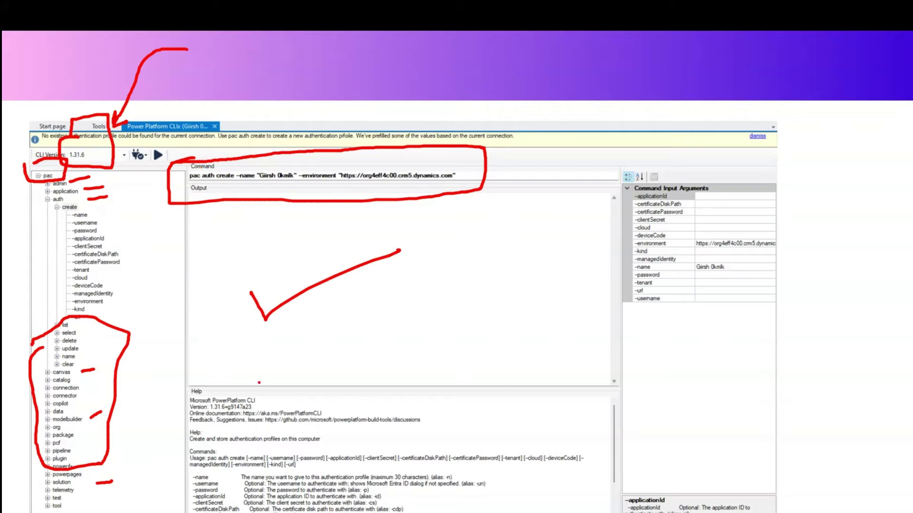
mouse_move(189, 386)
left_mouse_down()
mouse_move(356, 385)
mouse_move(498, 410)
mouse_move(547, 512)
left_mouse_up()
mouse_move(233, 512)
left_mouse_down()
mouse_move(191, 495)
mouse_move(170, 404)
mouse_move(189, 386)
left_mouse_up()
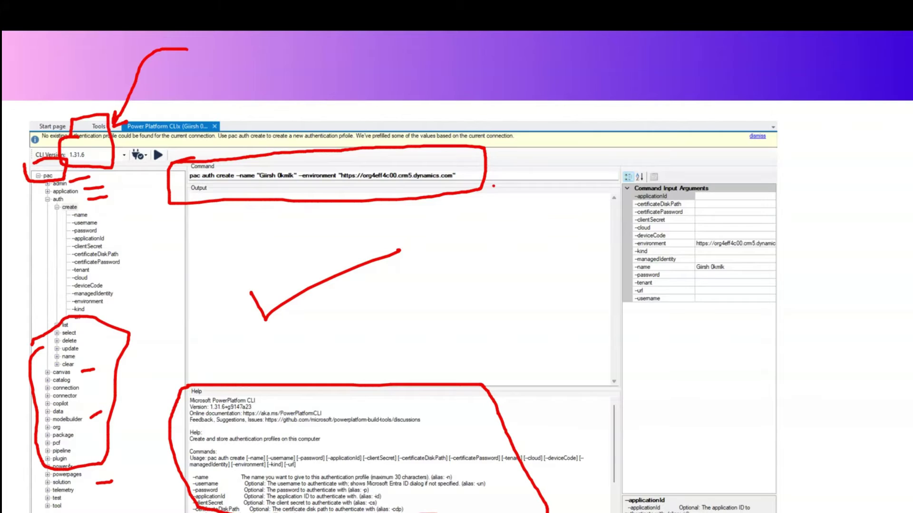
mouse_move(488, 183)
left_mouse_down()
mouse_move(549, 248)
mouse_move(610, 247)
left_mouse_up()
left_click_drag(594, 239, 610, 264)
mouse_move(708, 207)
left_mouse_down()
mouse_move(720, 203)
mouse_move(725, 229)
left_mouse_up()
mouse_move(722, 260)
left_mouse_down()
mouse_move(733, 258)
mouse_move(741, 298)
left_mouse_up()
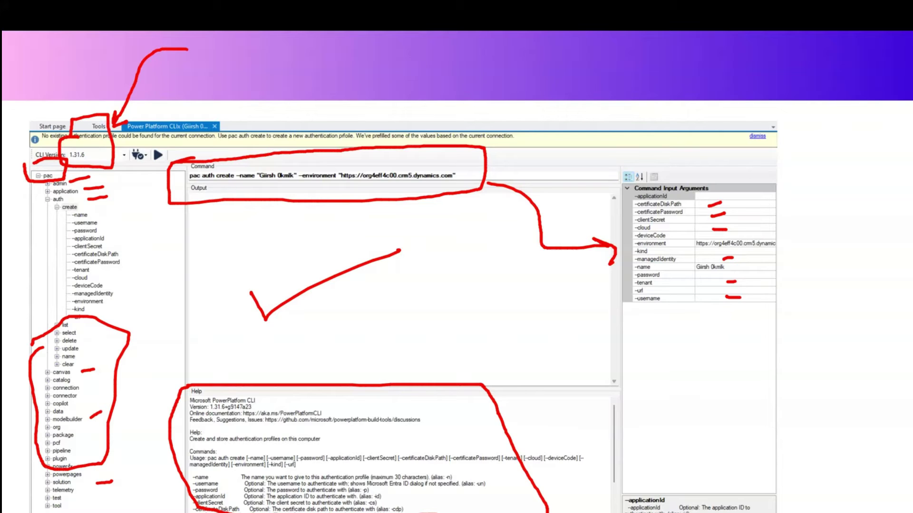
mouse_move(166, 142)
left_mouse_down()
mouse_move(153, 144)
mouse_move(183, 152)
mouse_move(165, 142)
mouse_move(124, 144)
mouse_move(149, 161)
mouse_move(148, 142)
mouse_move(152, 218)
mouse_move(157, 203)
left_mouse_up()
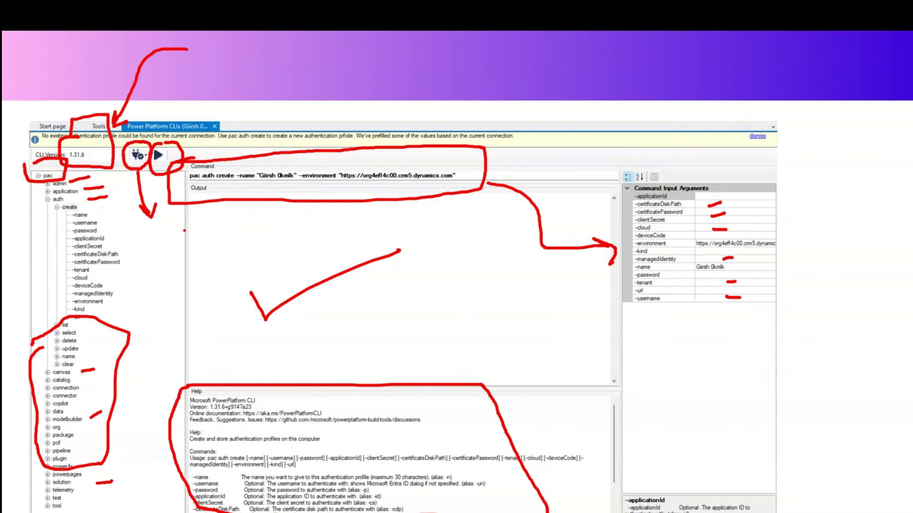
- Exit the slide show, switch to XrmToolBox, and open the Power Platform CLIx tool by searching the tools for "cli"
key("Escape")
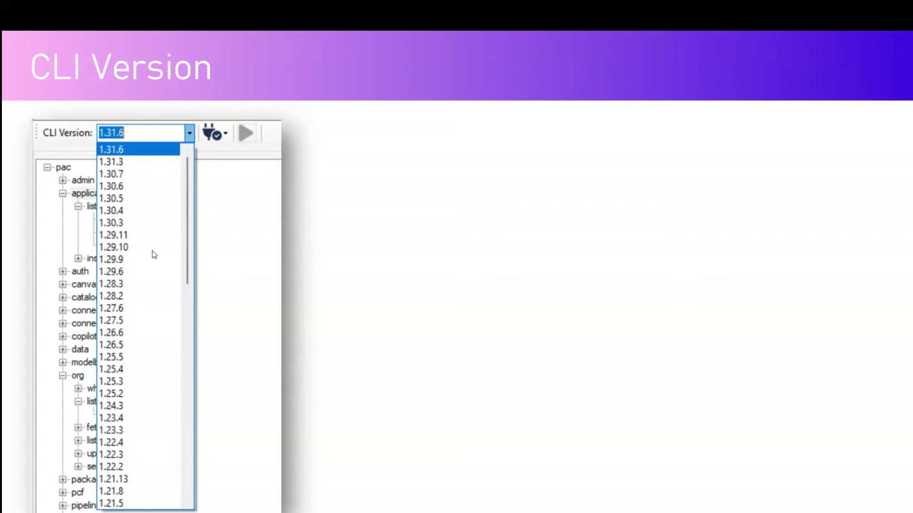
key("Escape")
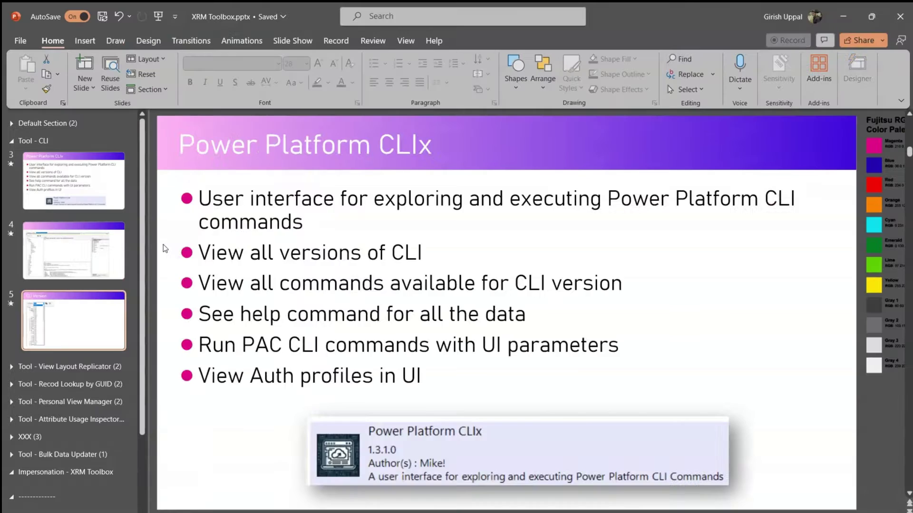
key("alt+Tab")
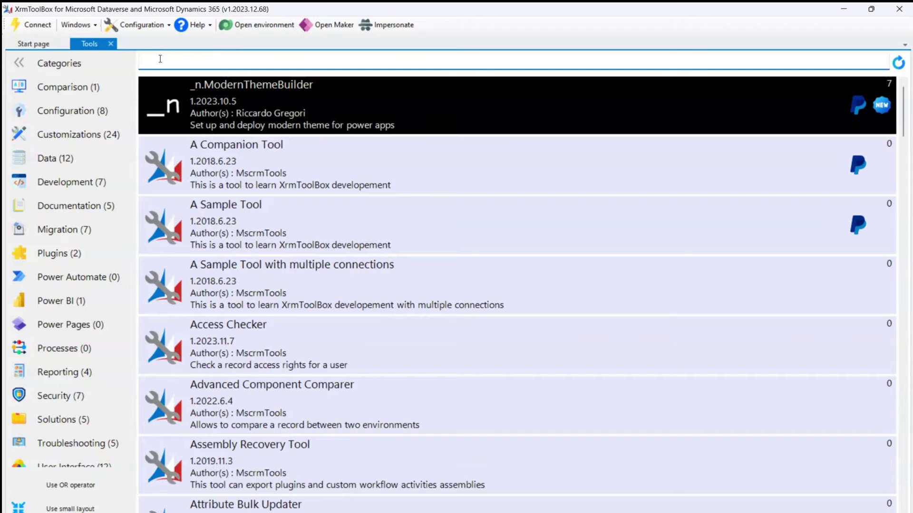
type("cli")
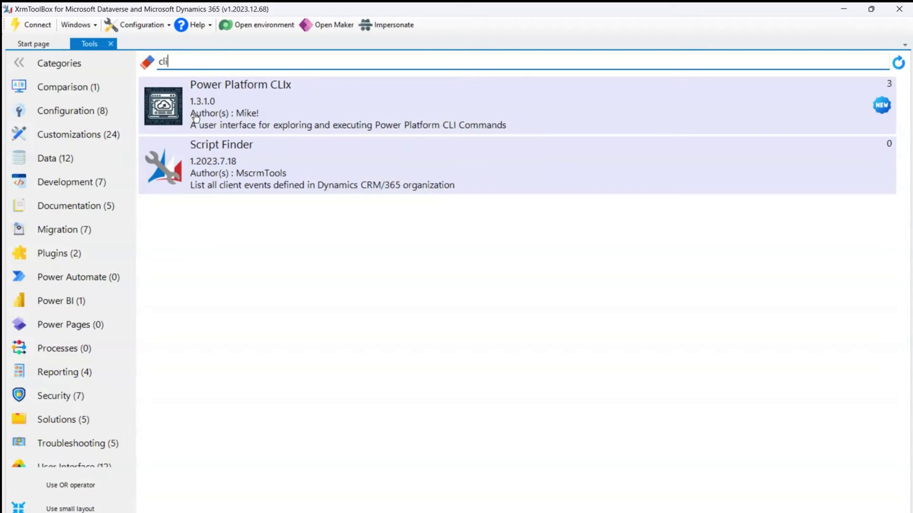
mouse_move(192, 115)
mouse_move(244, 98)
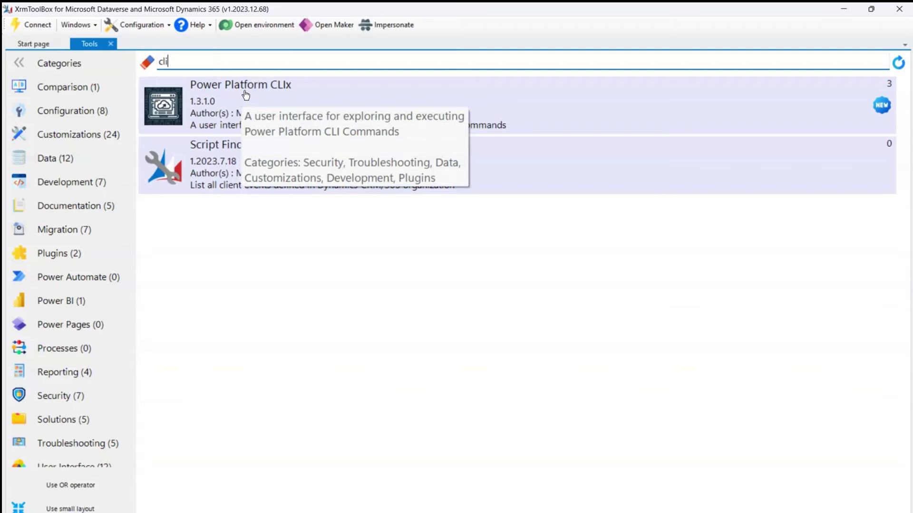
double_click(245, 93)
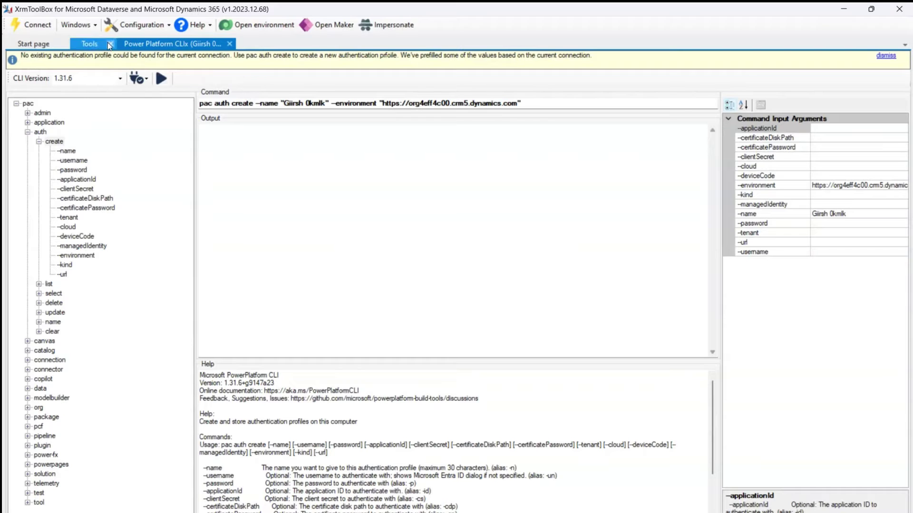
- Look through the selectable CLI versions and the stored CLI authentication profiles
left_click(120, 79)
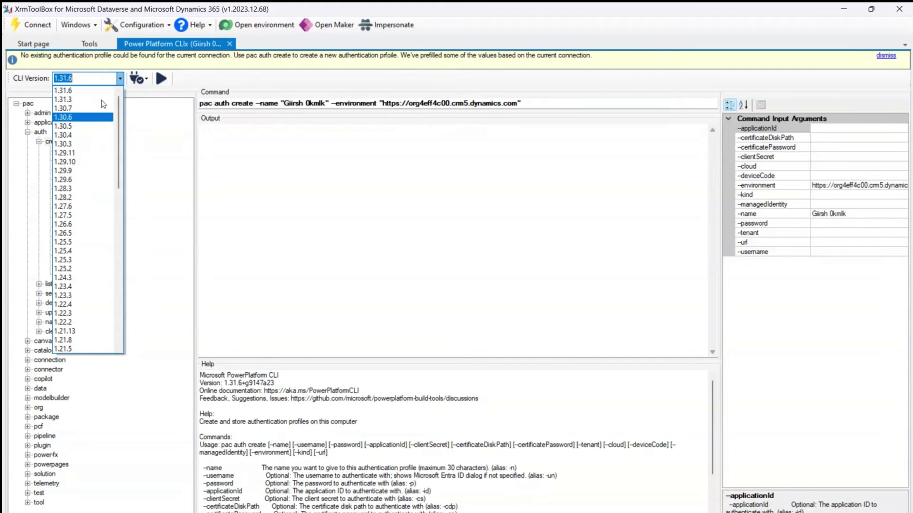
left_click(149, 115)
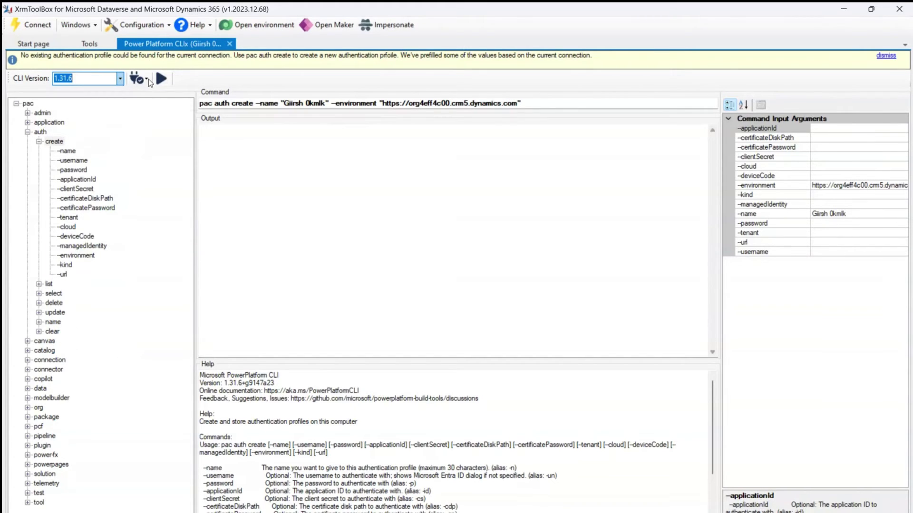
left_click(147, 80)
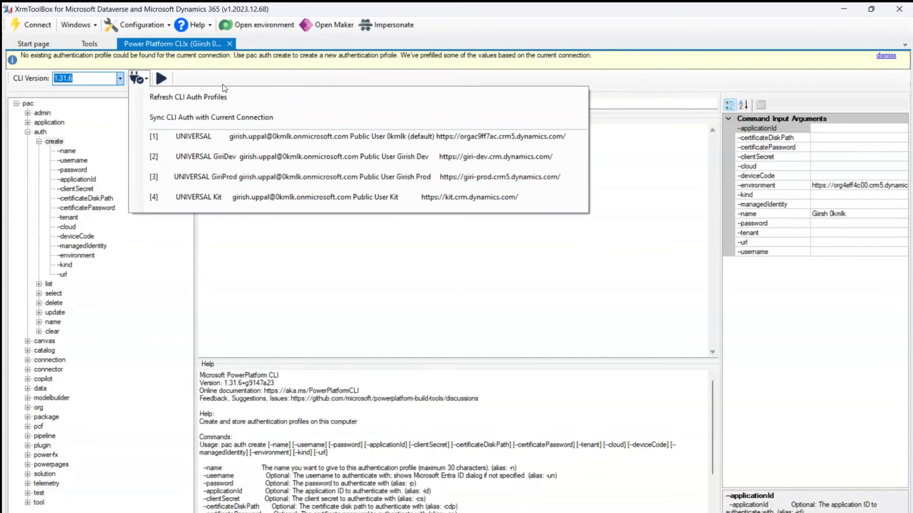
- Collapse the auth group, select the admin list command, and examine its application, environment, name and type arguments
left_click(27, 133)
left_click(27, 132)
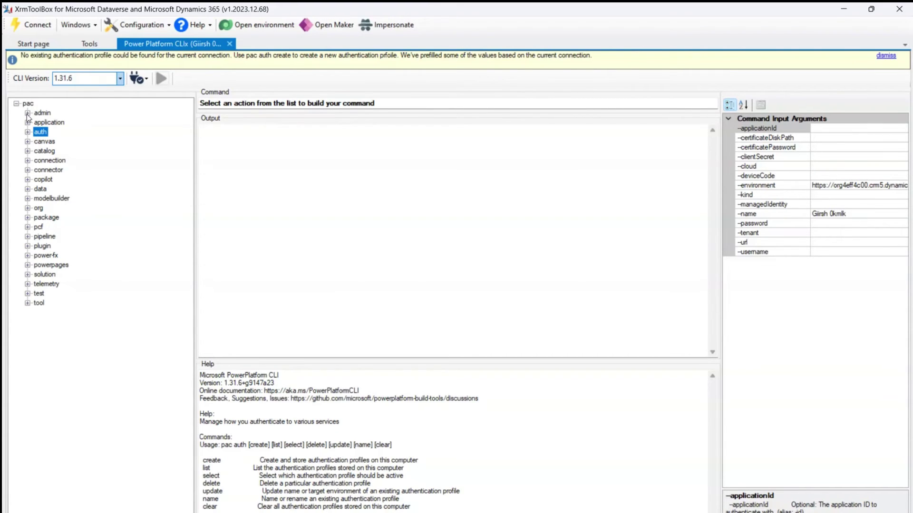
left_click(27, 113)
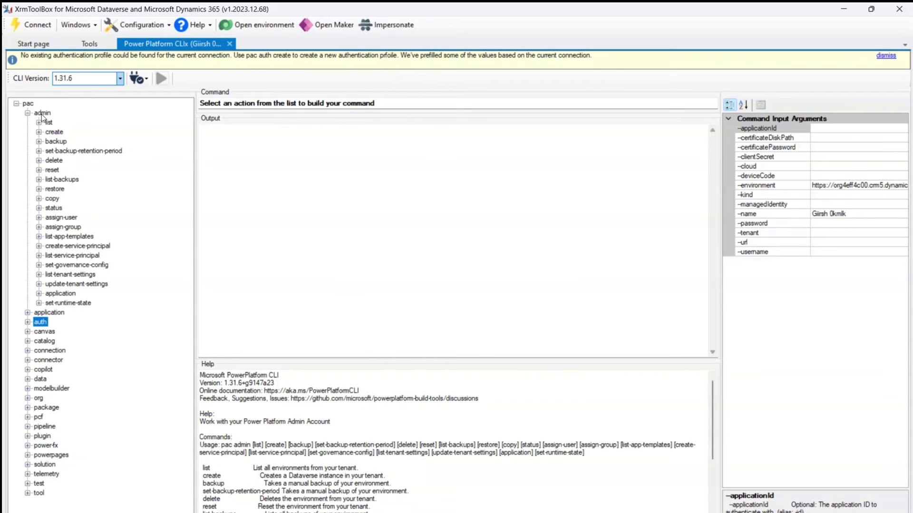
left_click(47, 123)
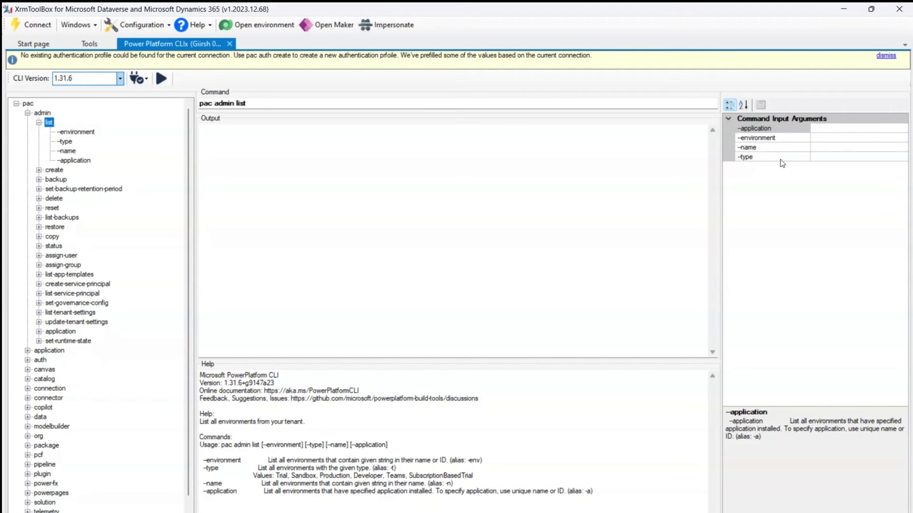
left_click(820, 133)
left_click(820, 138)
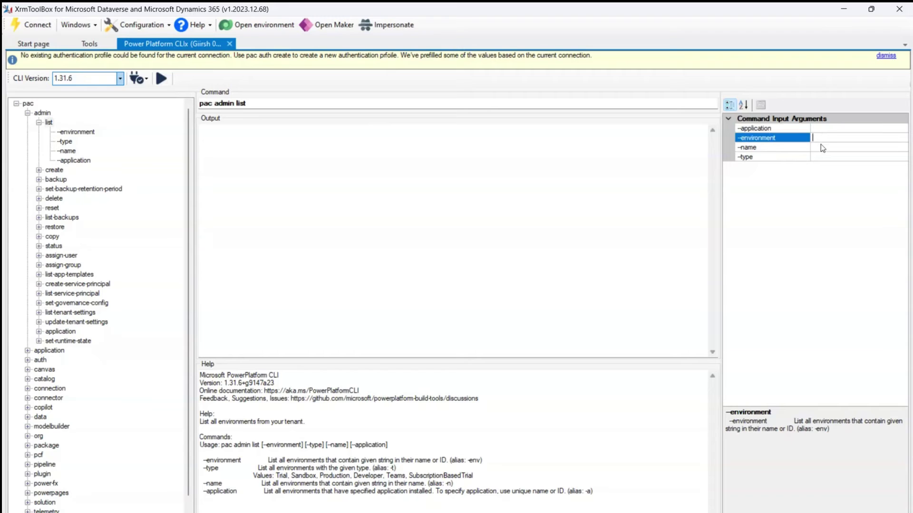
left_click(820, 147)
left_click(821, 156)
left_click(822, 147)
left_click(822, 138)
left_click(822, 130)
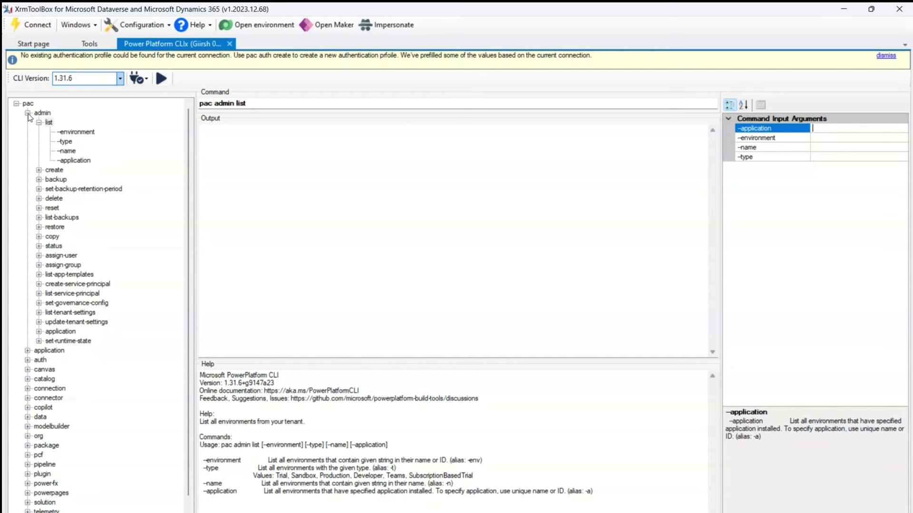
- Examine the admin create command and its name, region, currency and language parameters, and collapse the admin group
left_click(38, 170)
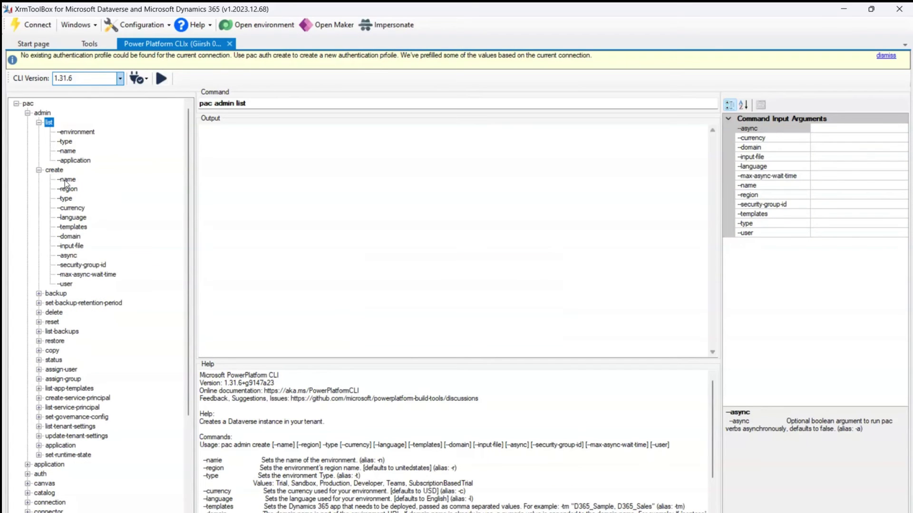
left_click(67, 181)
left_click(68, 189)
left_click(72, 209)
left_click(73, 218)
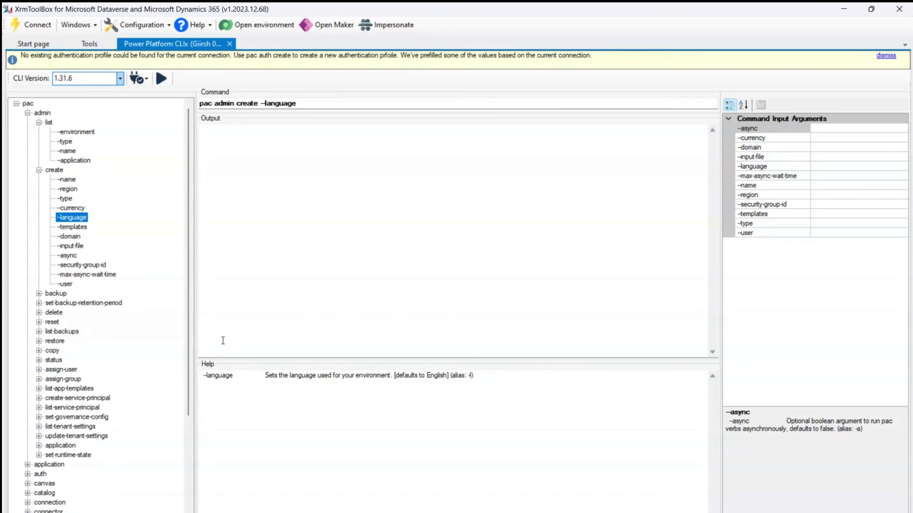
left_click(27, 114)
left_click(27, 114)
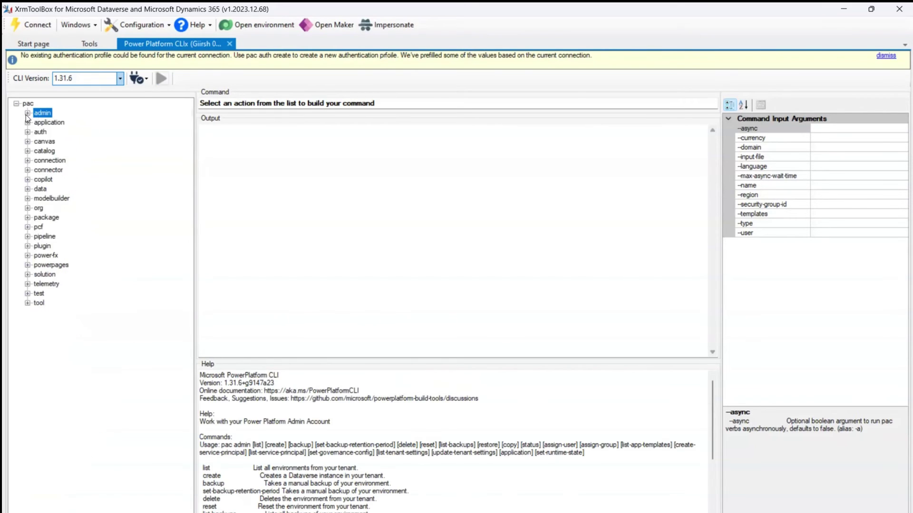
- Build the pac org list command from the org group and review its help text and filter argument
left_click(27, 208)
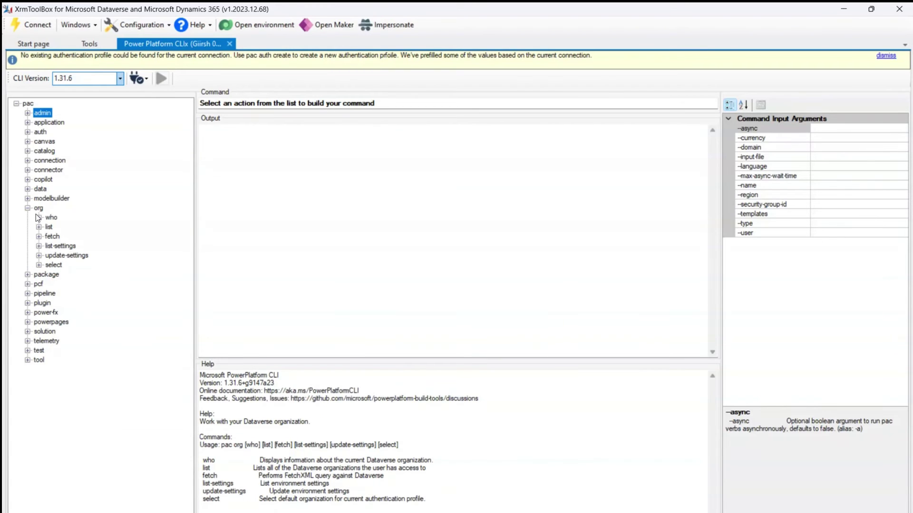
left_click(38, 227)
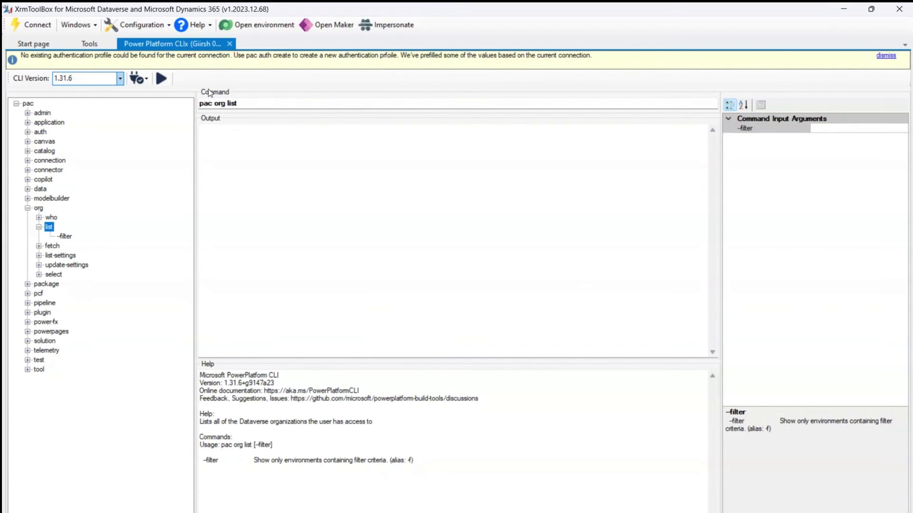
triple_click(243, 104)
left_click_drag(297, 391, 436, 469)
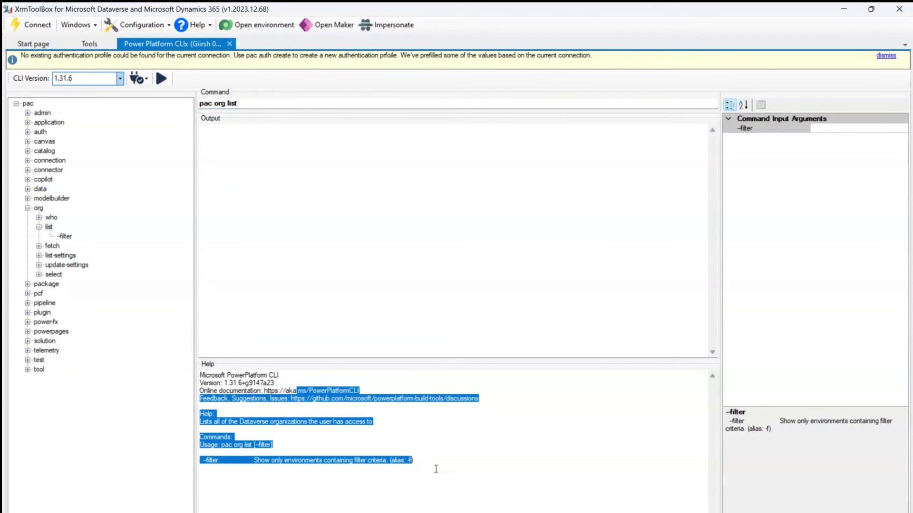
left_click(833, 130)
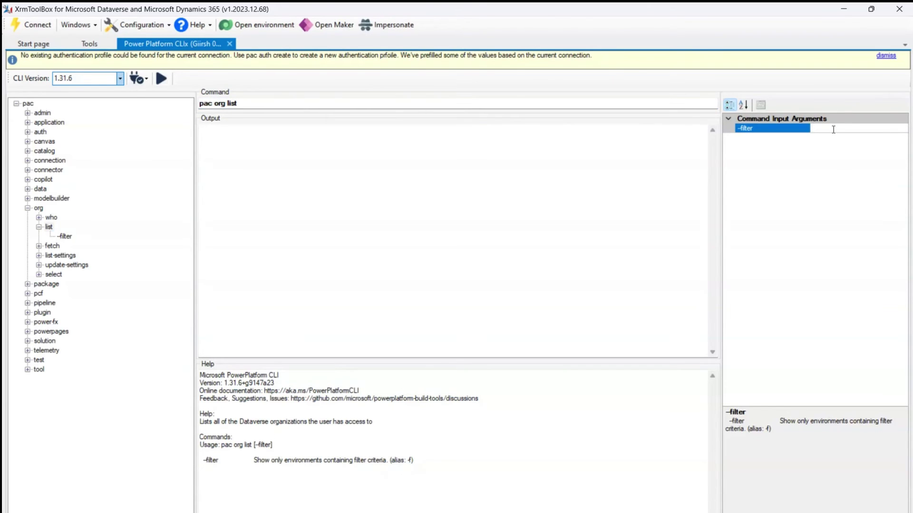
left_click(433, 224)
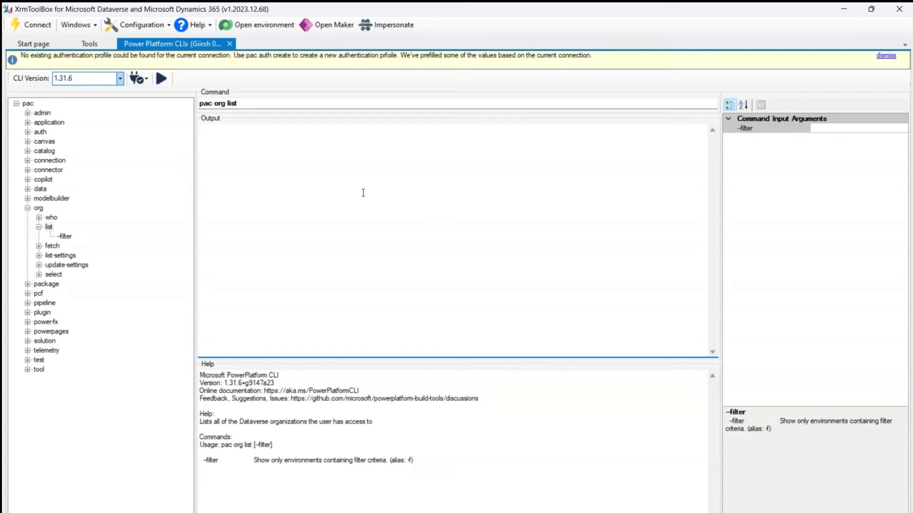
- Make GiriDev the active CLI authentication profile, run pac org list, and highlight the environments in the output
left_click(146, 81)
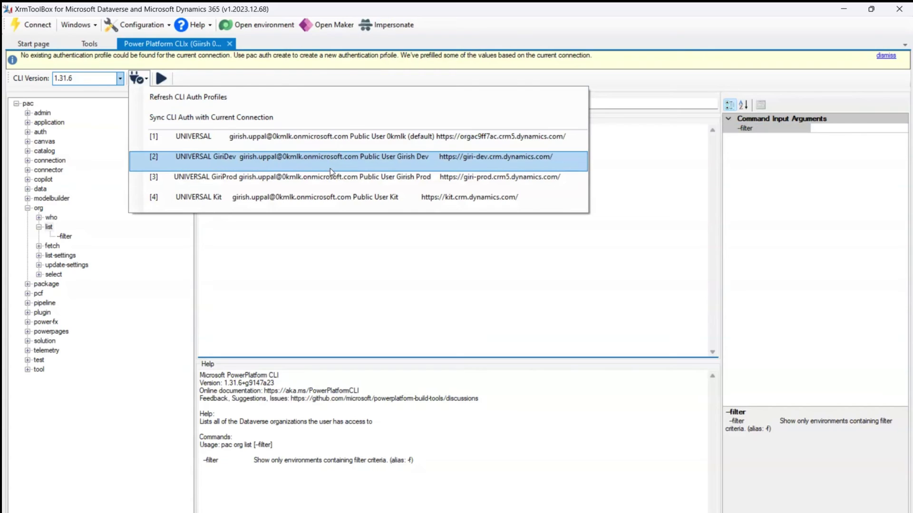
left_click(192, 161)
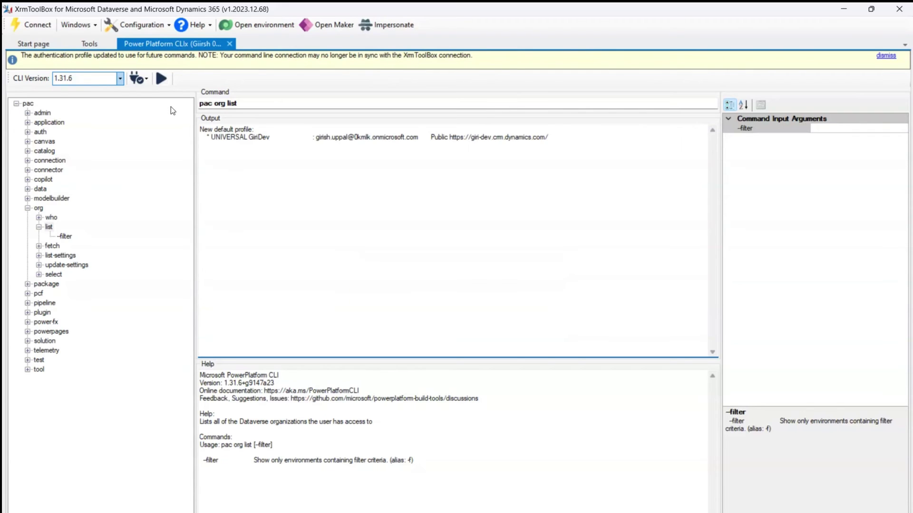
left_click(162, 79)
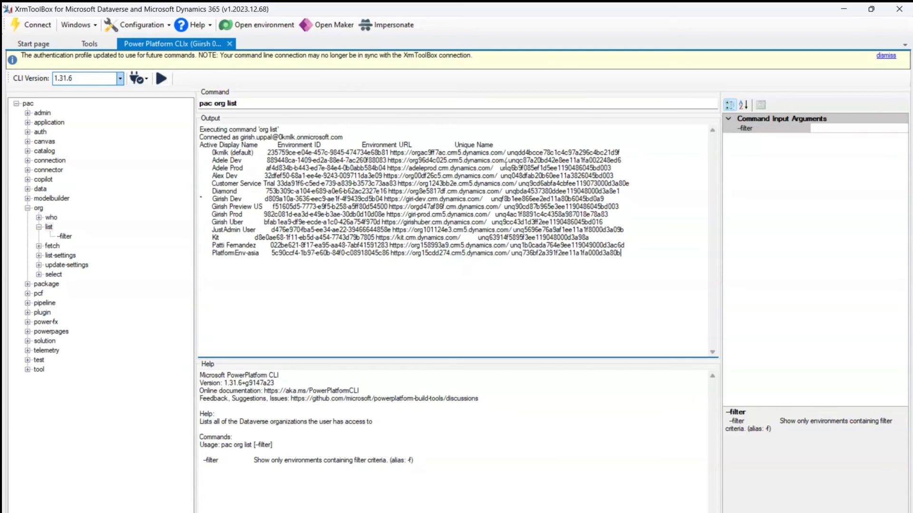
left_click_drag(508, 160, 562, 231)
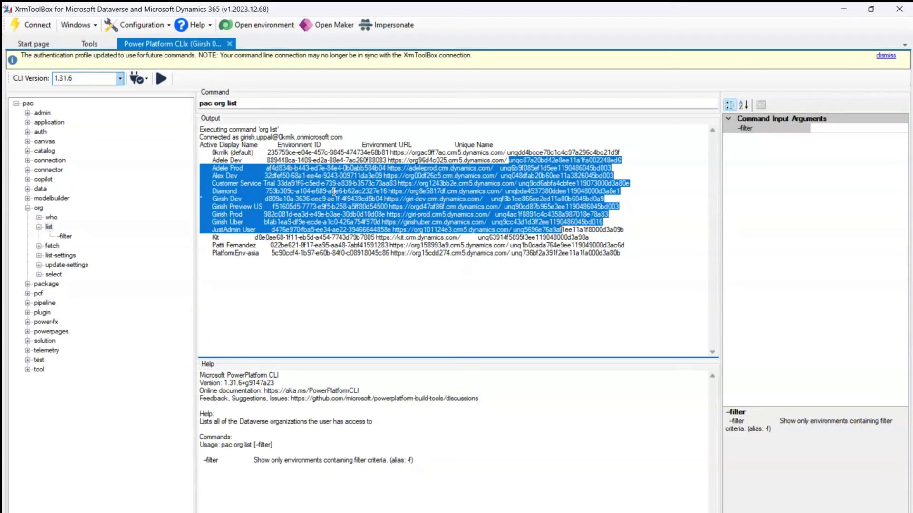
- Expand the pipeline group and its list command, and look through the full list of CLI versions
left_click(27, 304)
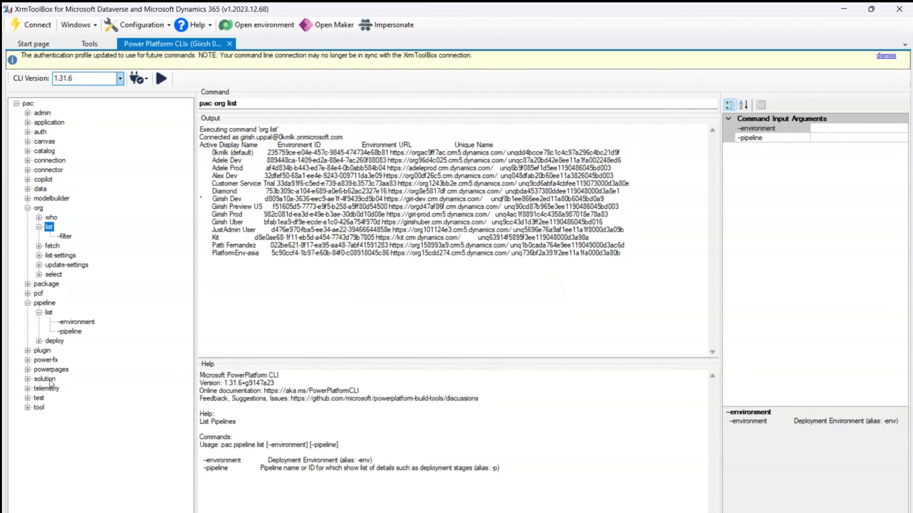
left_click(120, 79)
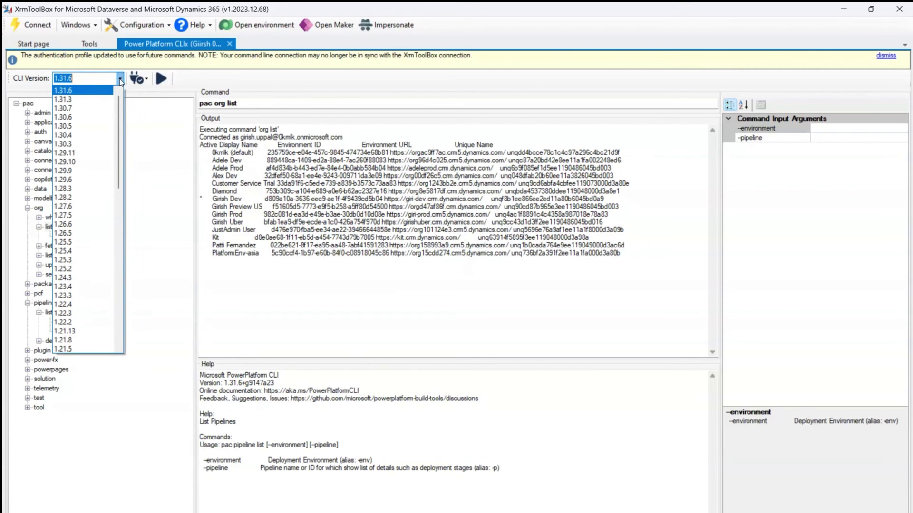
left_click_drag(118, 98, 134, 260)
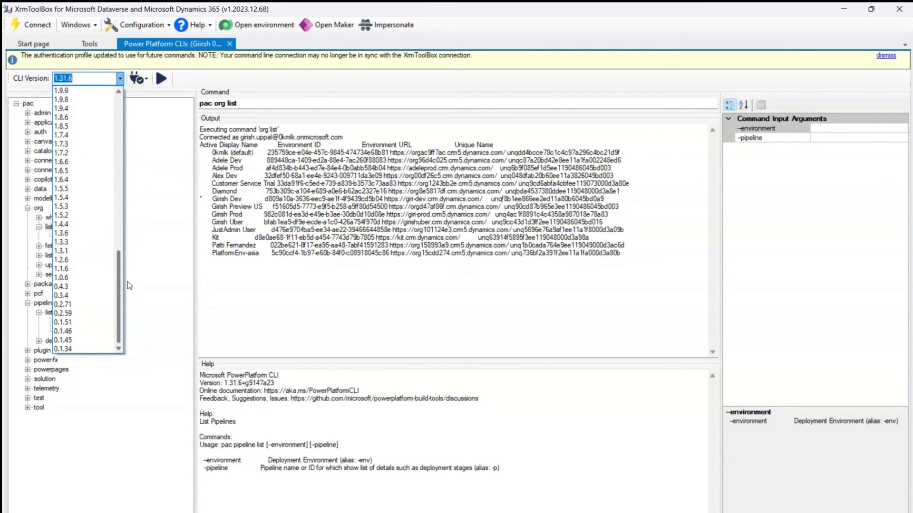
- Switch the CLI version to 0.3.4 and expand its telemetry, solution and pcf command groups
left_click(75, 296)
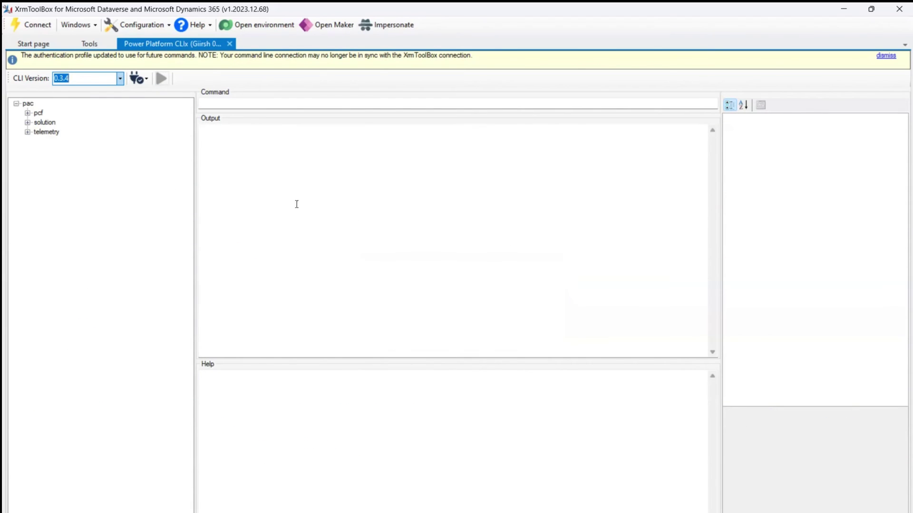
left_click(27, 132)
left_click(27, 123)
left_click(28, 113)
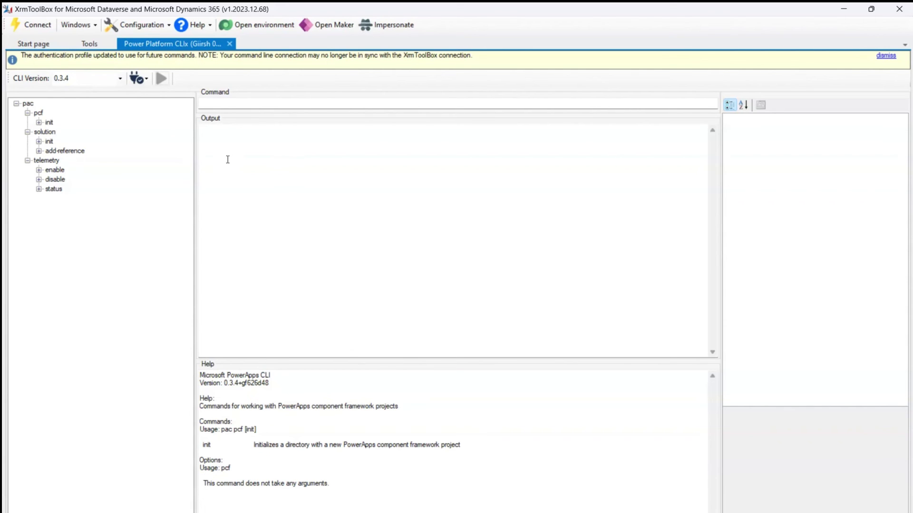
- Set the CLI version to 1.31.6
left_click(120, 78)
left_click_drag(120, 267, 129, 97)
left_click(94, 93)
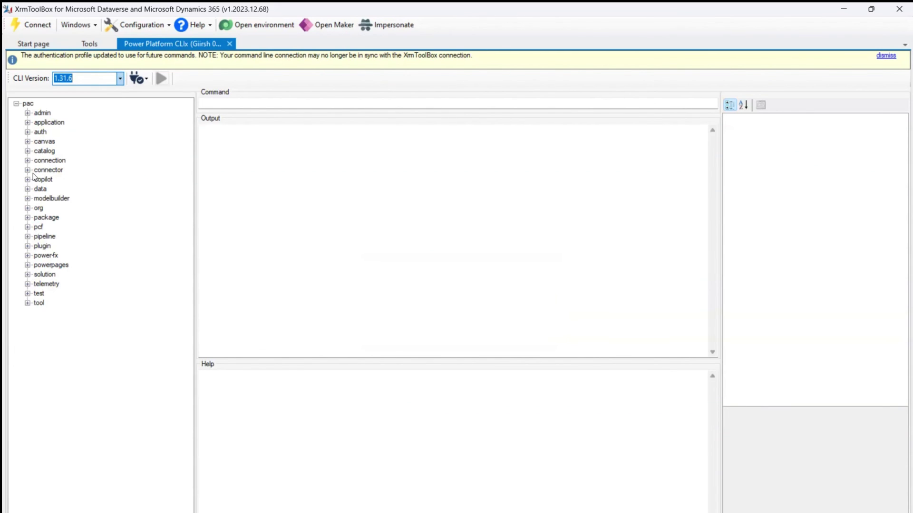
- Run pac org list from the org group and copy the active Dev environment's ID from the output
left_click(27, 209)
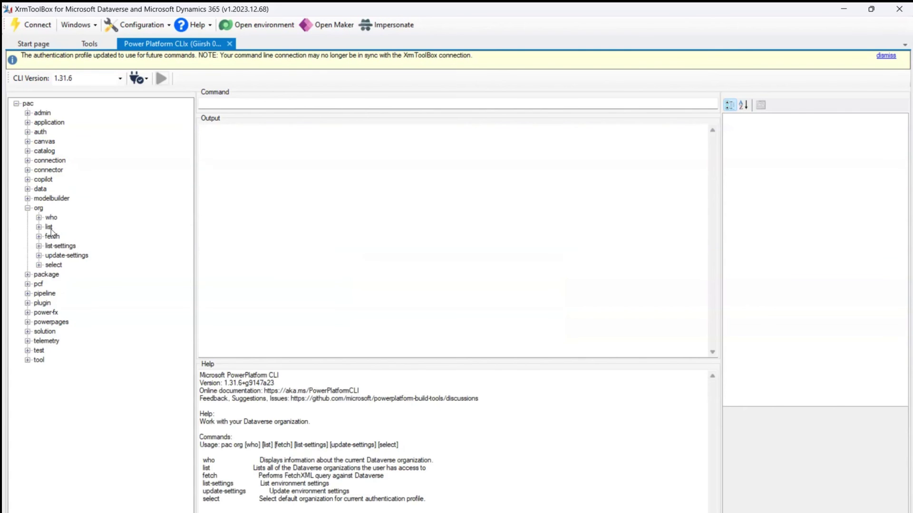
left_click(50, 228)
left_click(161, 78)
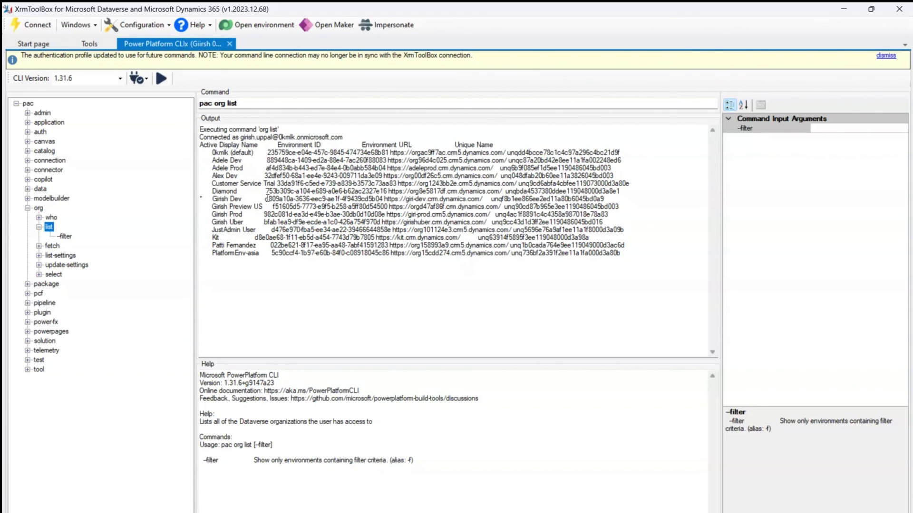
left_click_drag(265, 199, 384, 199)
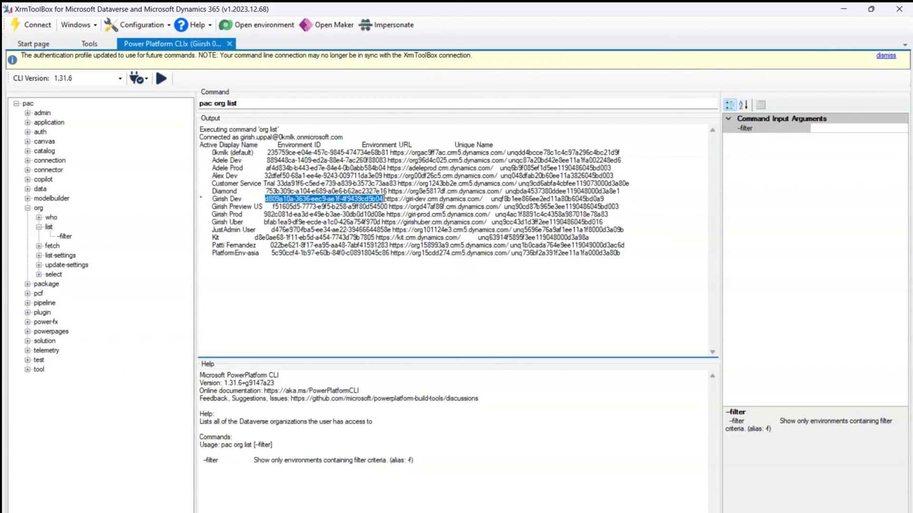
- Collapse the org group and build the pac powerpages list command from the powerpages group
left_click(38, 208)
left_click(27, 208)
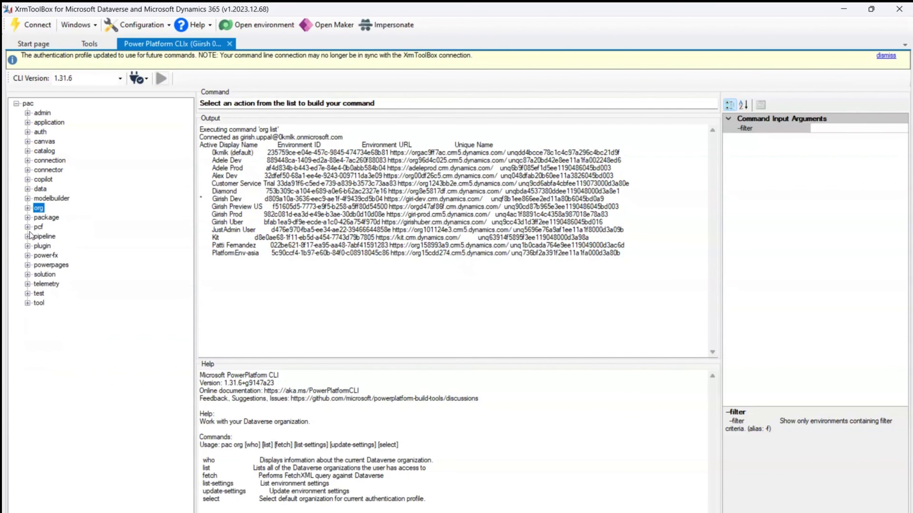
left_click(27, 265)
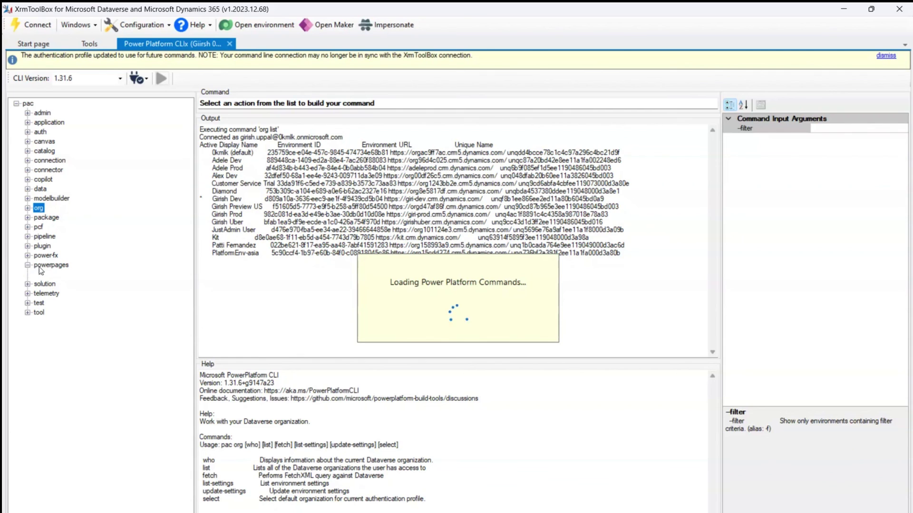
left_click(44, 265)
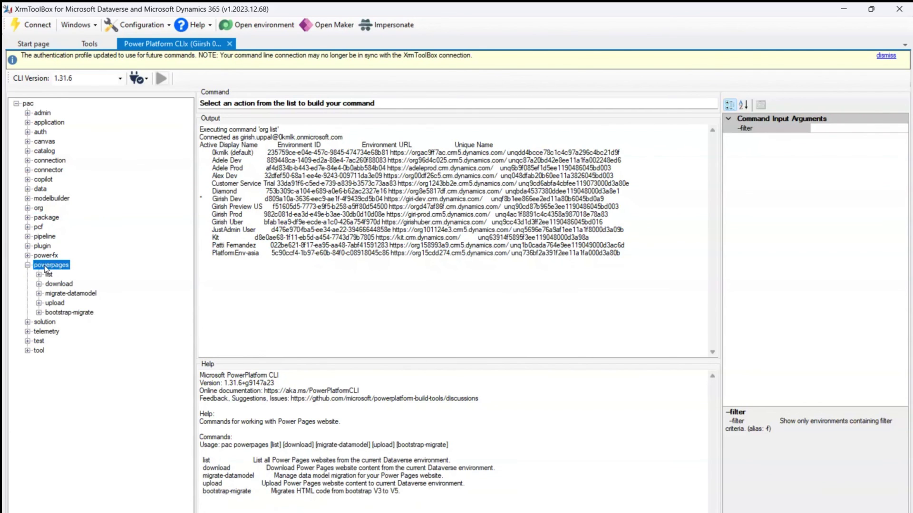
left_click(48, 275)
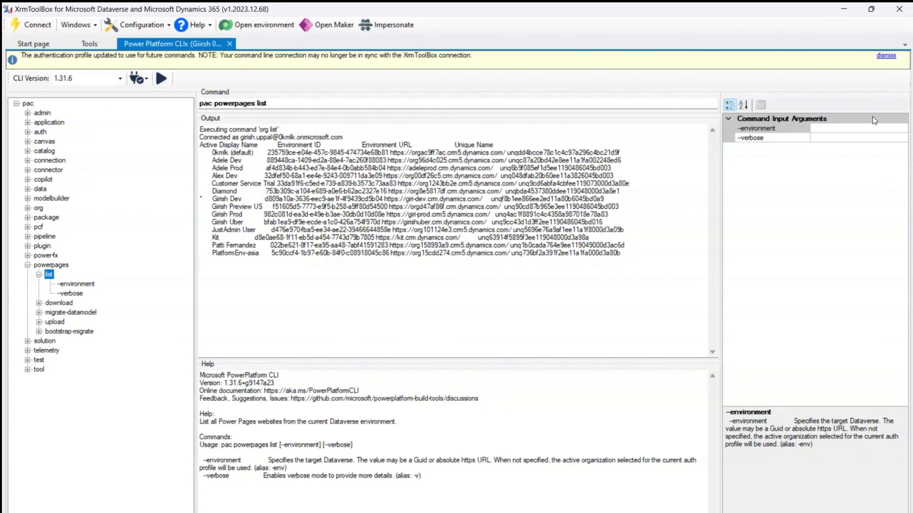
- Set the --environment argument to d809a10a-3636-eec9-ae1f-4f9439cd5b04, leave --verbose empty, and highlight the argument in the built command
left_click(836, 129)
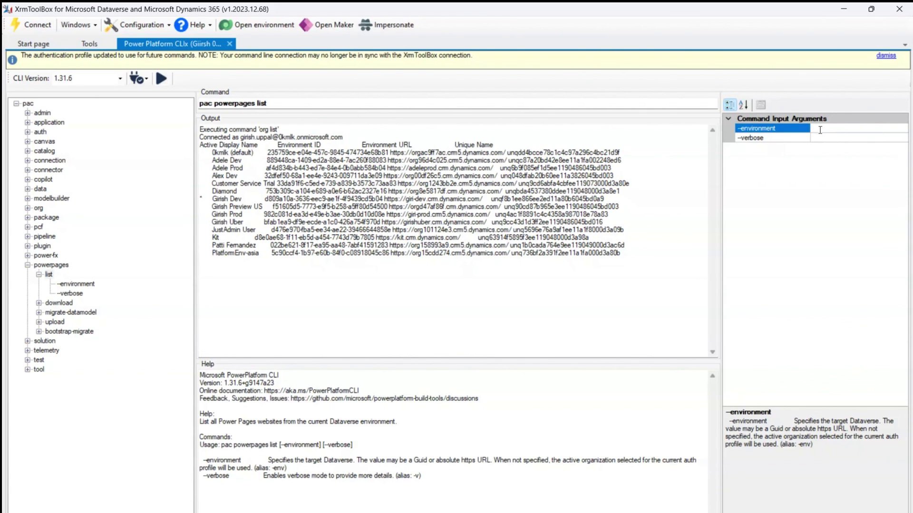
type("d809a10a-3636-eec9-ae1f-4f9439cd5b04")
left_click(828, 138)
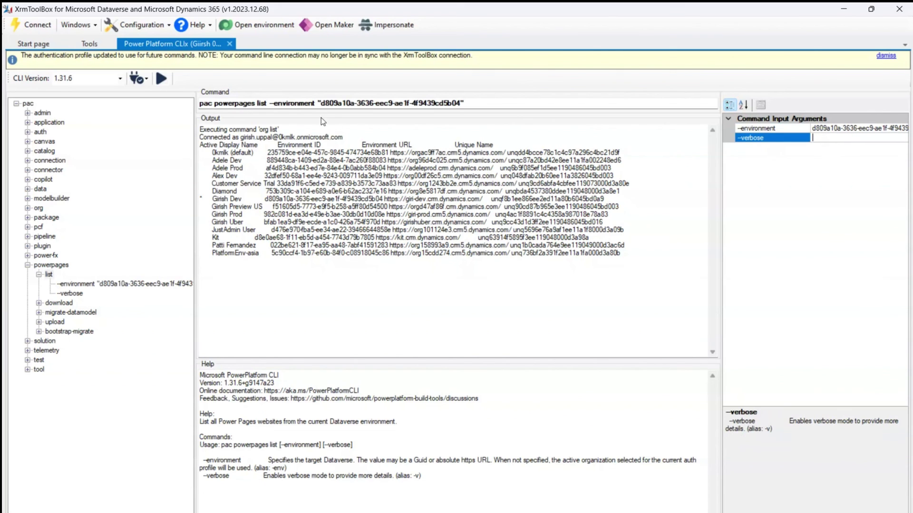
left_click_drag(274, 102, 482, 97)
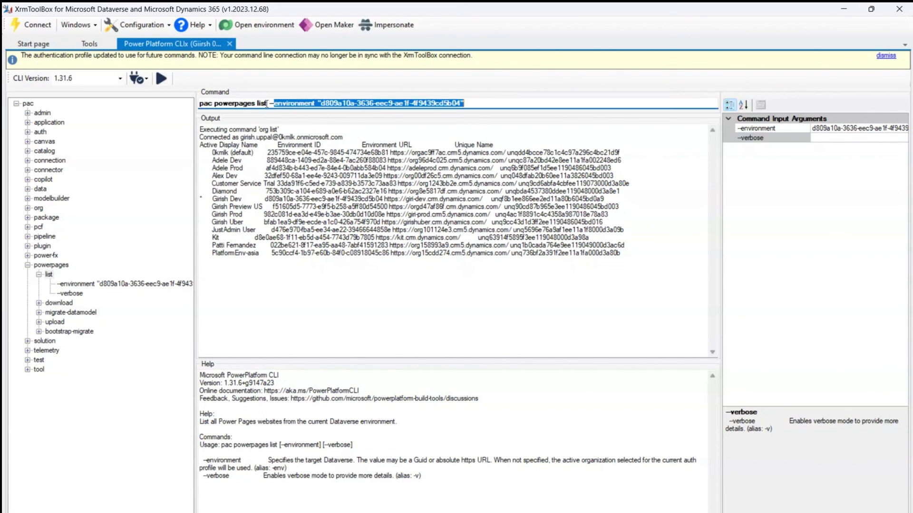
left_click(448, 103)
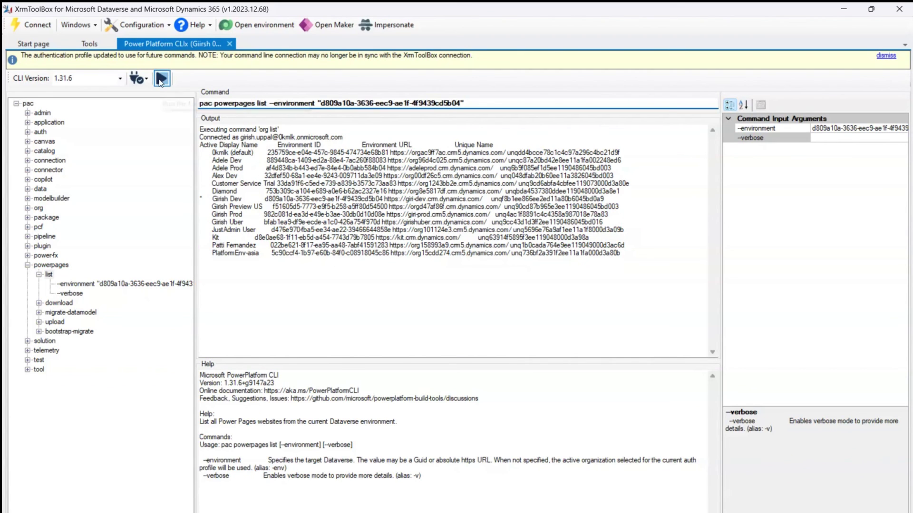
- Run the pac powerpages list command and highlight the websites in the output
left_click(161, 78)
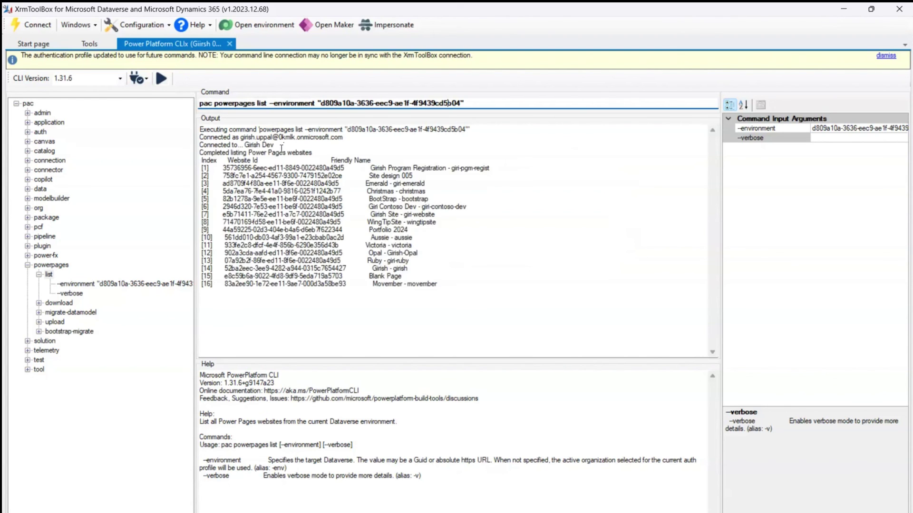
left_click_drag(367, 168, 412, 284)
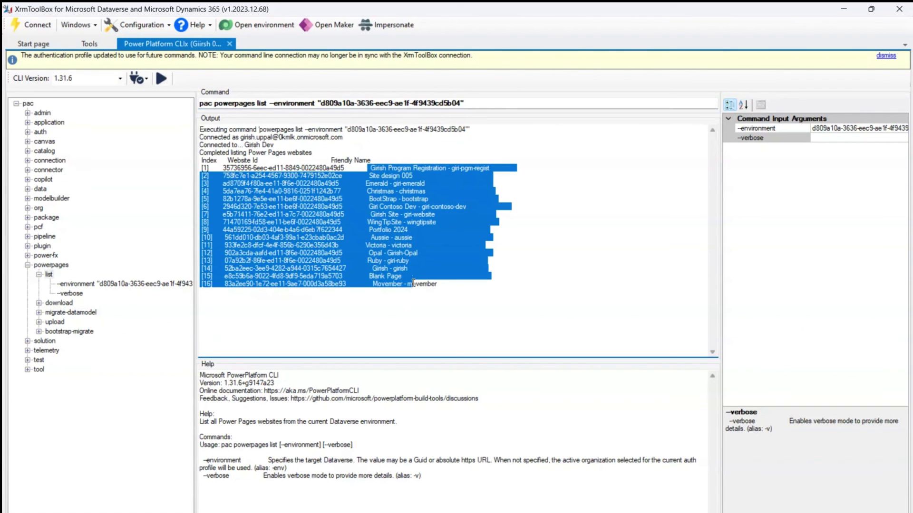
left_click(343, 316)
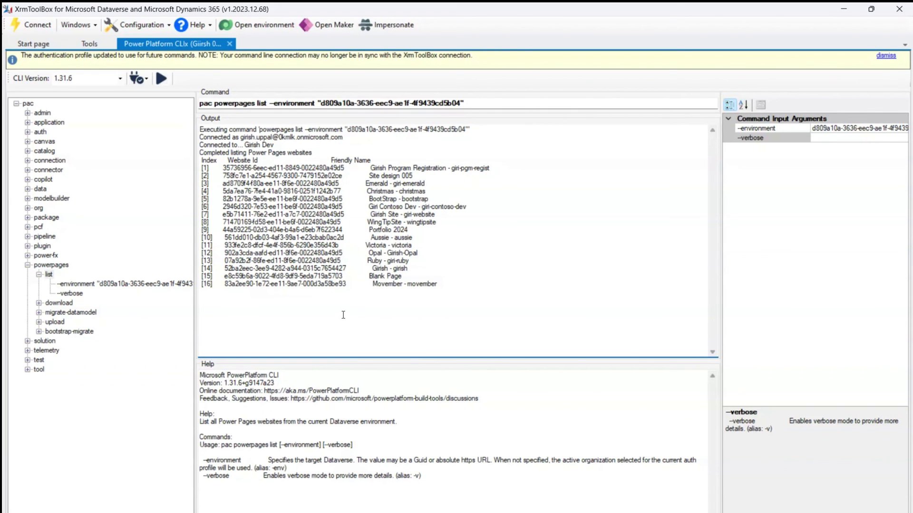